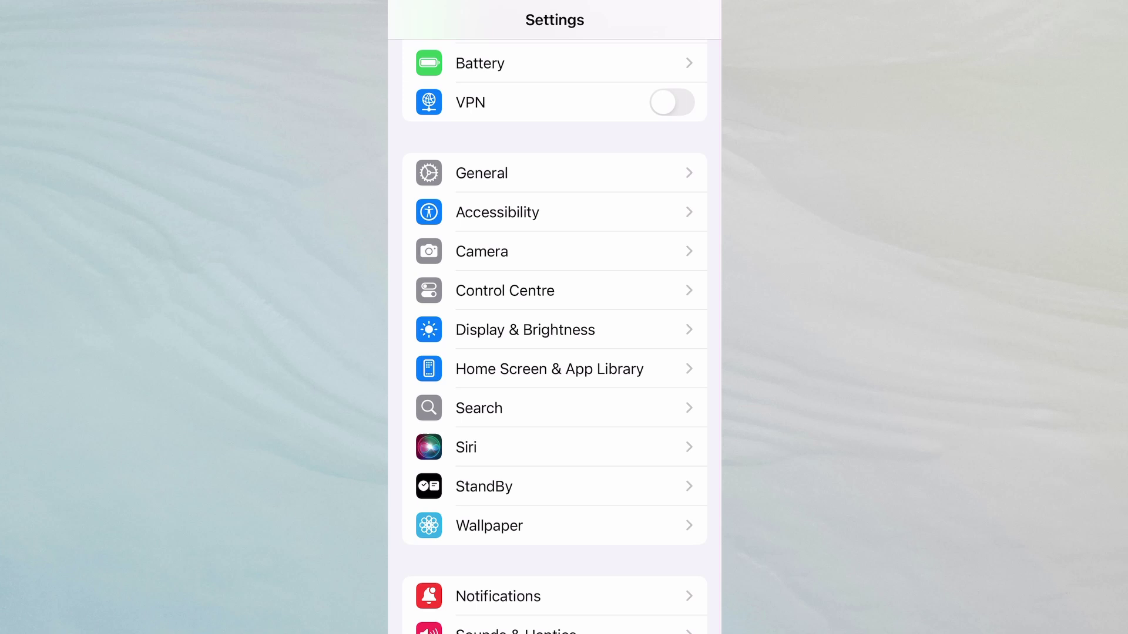
Set Background App Refresh under General to Wi-Fi & Mobile Data
left_click(481, 173)
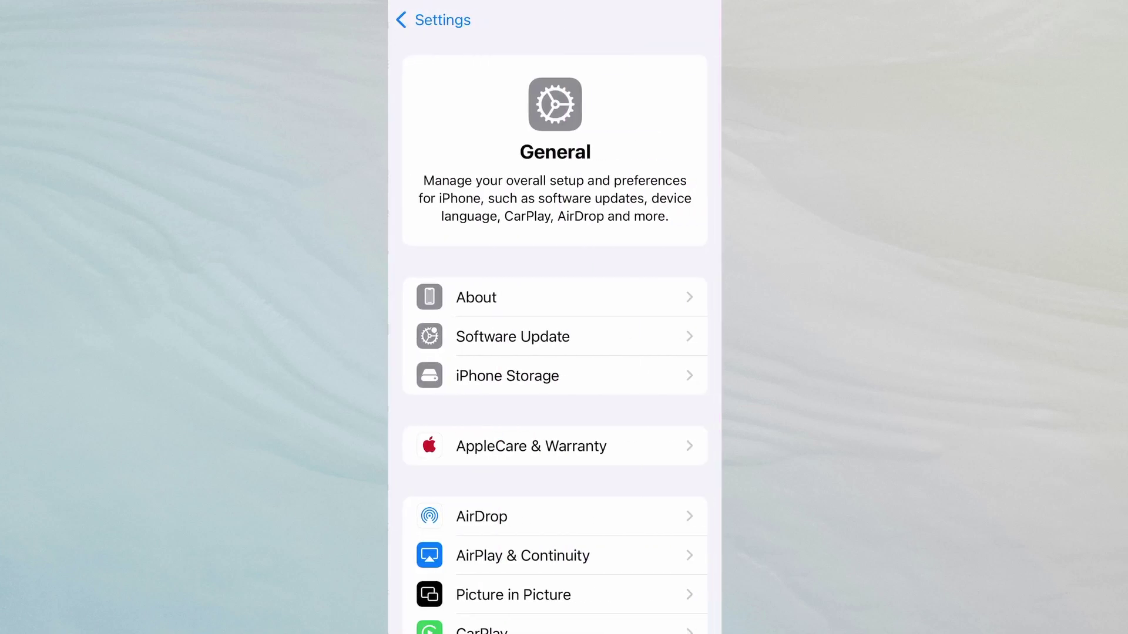
scroll(556, 353, "down", 2)
left_click(539, 615)
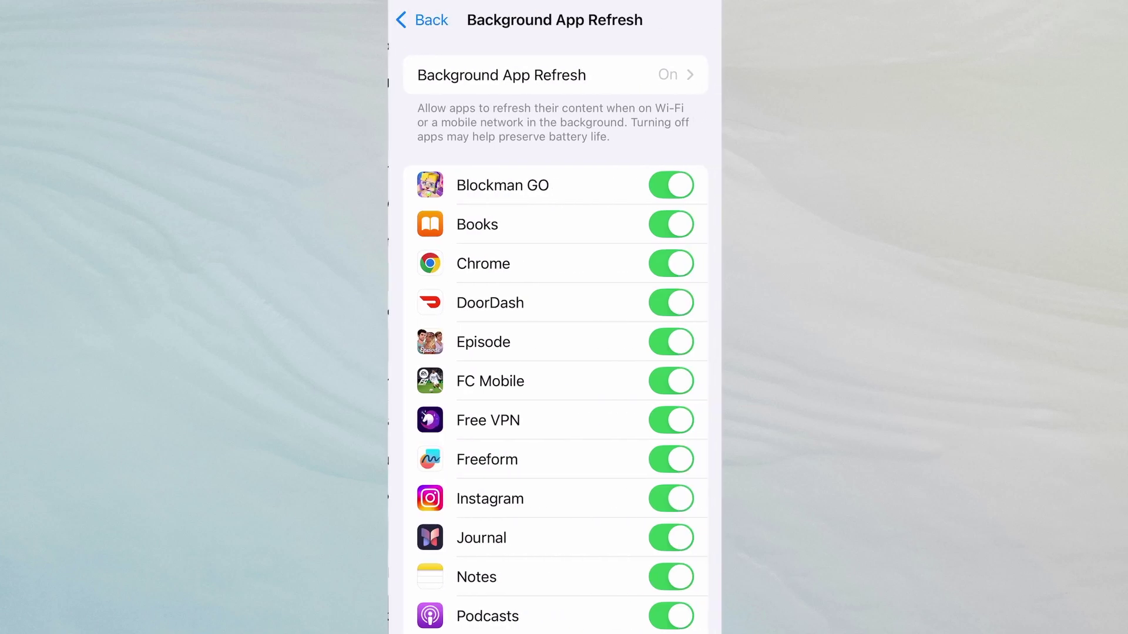
left_click(555, 75)
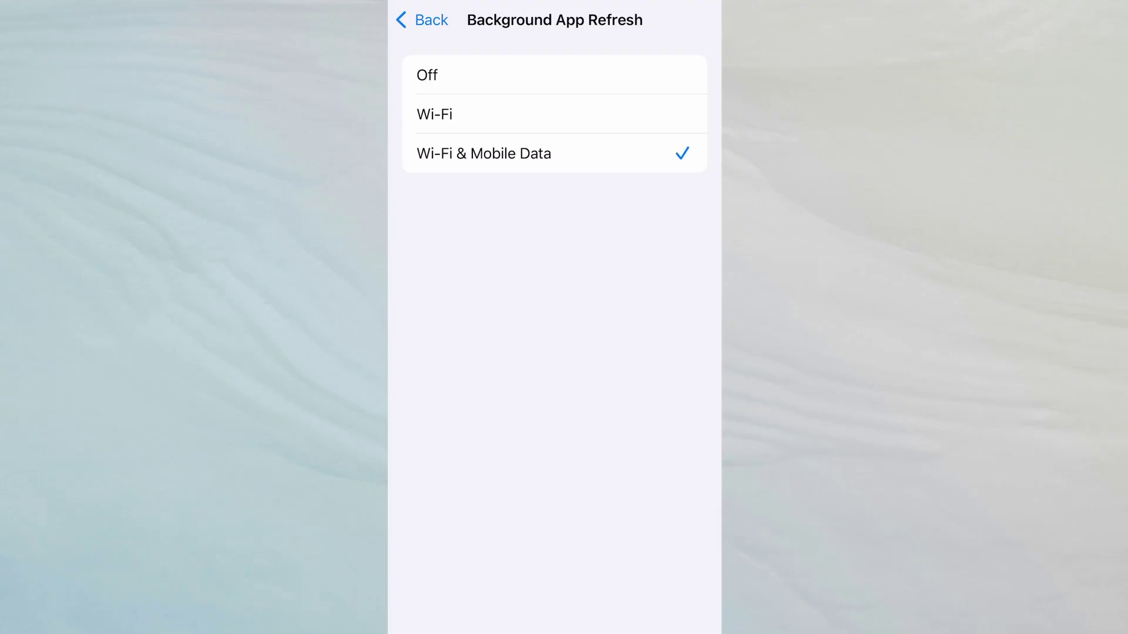
Return to the main settings list and confirm Low Power Mode is off in Battery
left_click(423, 20)
left_click(432, 18)
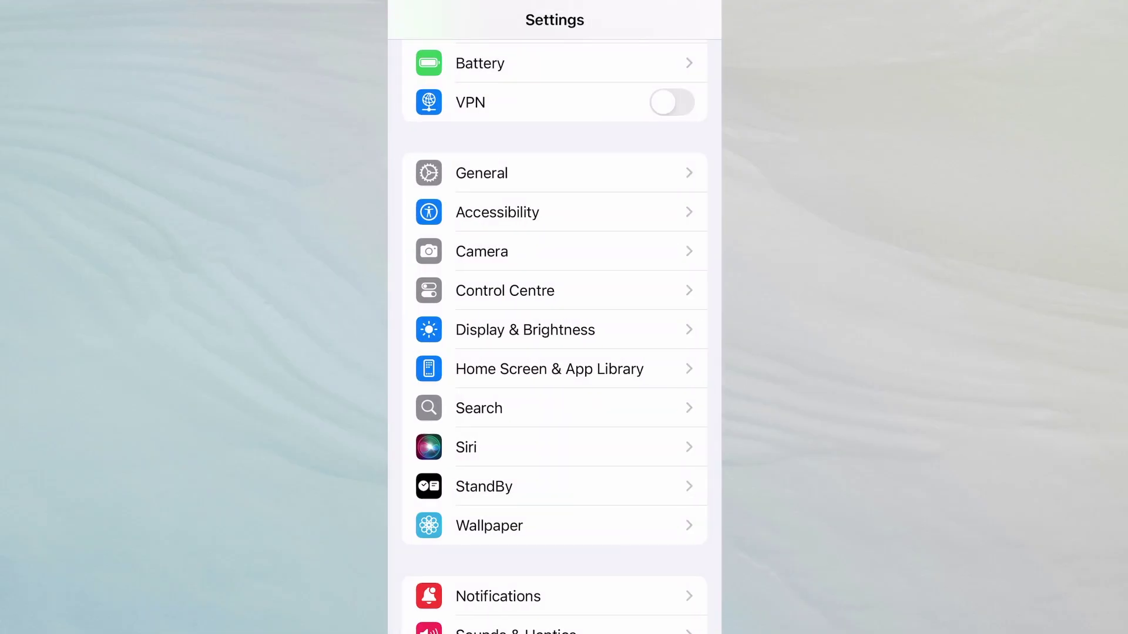
left_click(481, 62)
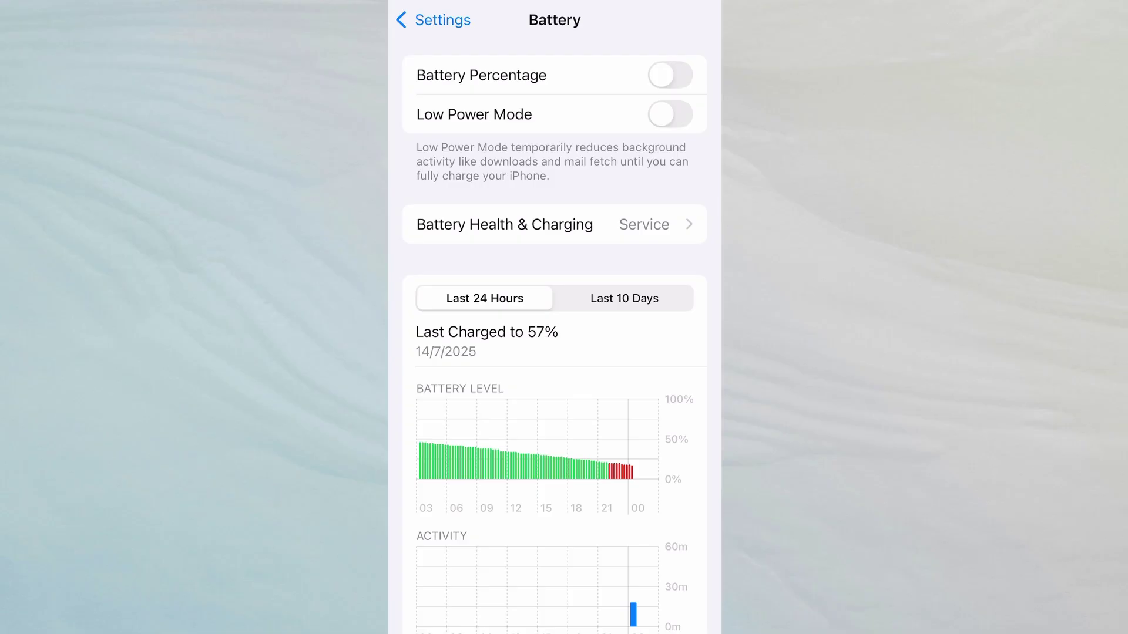
Go home, open fineplugin.com and select PGSharp to view its 200 MB page
left_click_drag(555, 630, 555, 397)
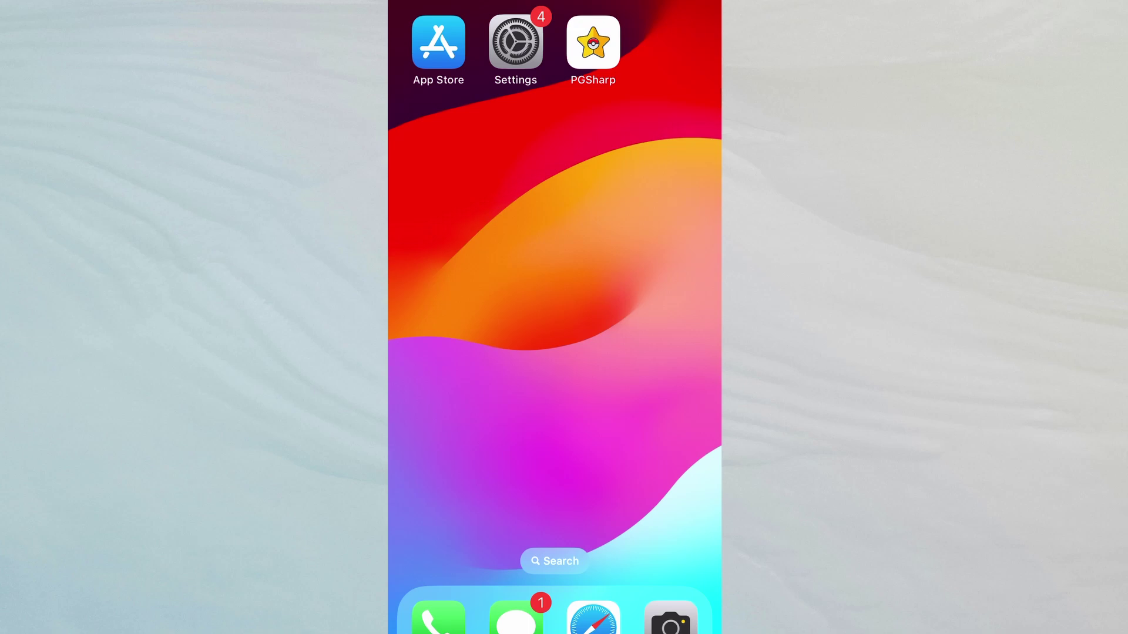
left_click(591, 41)
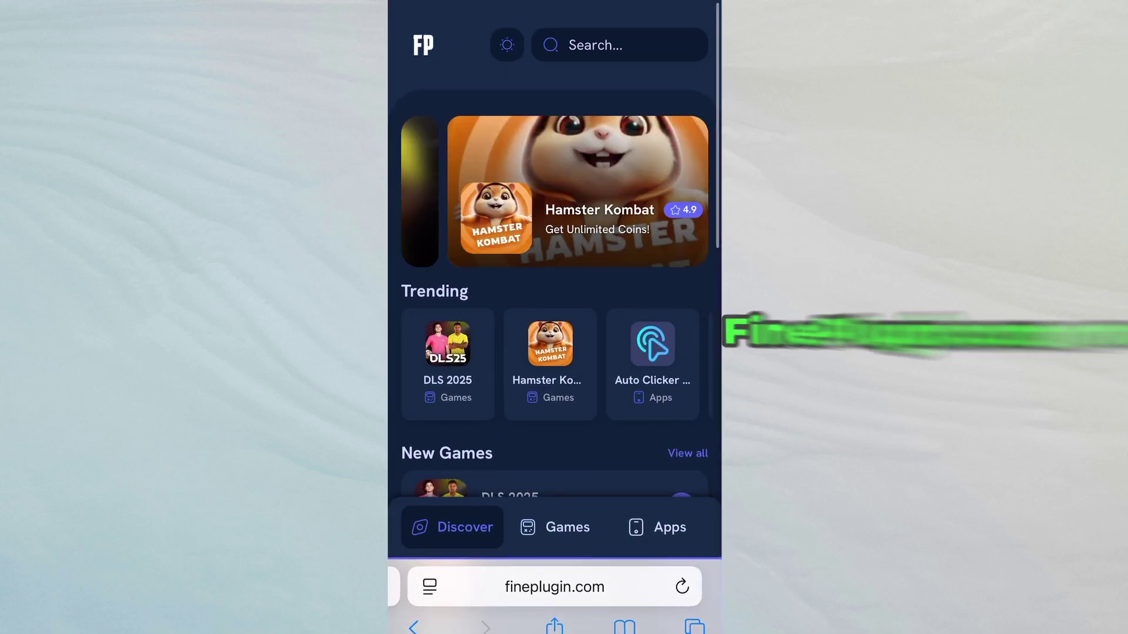
scroll(555, 353, "down", 10)
scroll(555, 352, "down", 3)
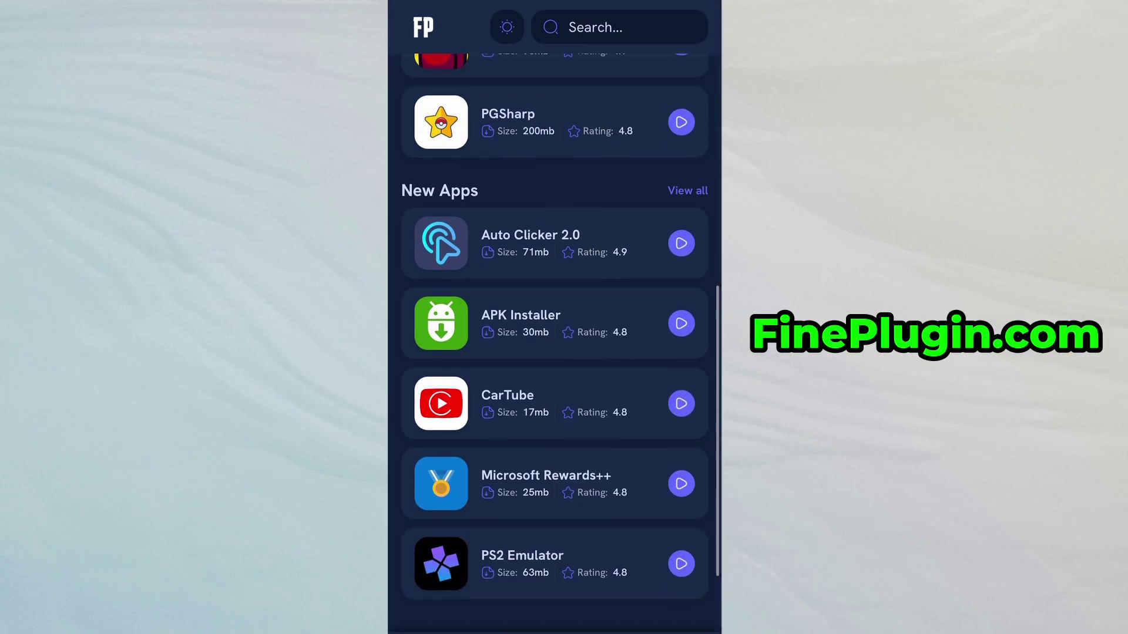
scroll(555, 352, "up", 3)
scroll(555, 309, "up", 5)
scroll(555, 308, "up", 3)
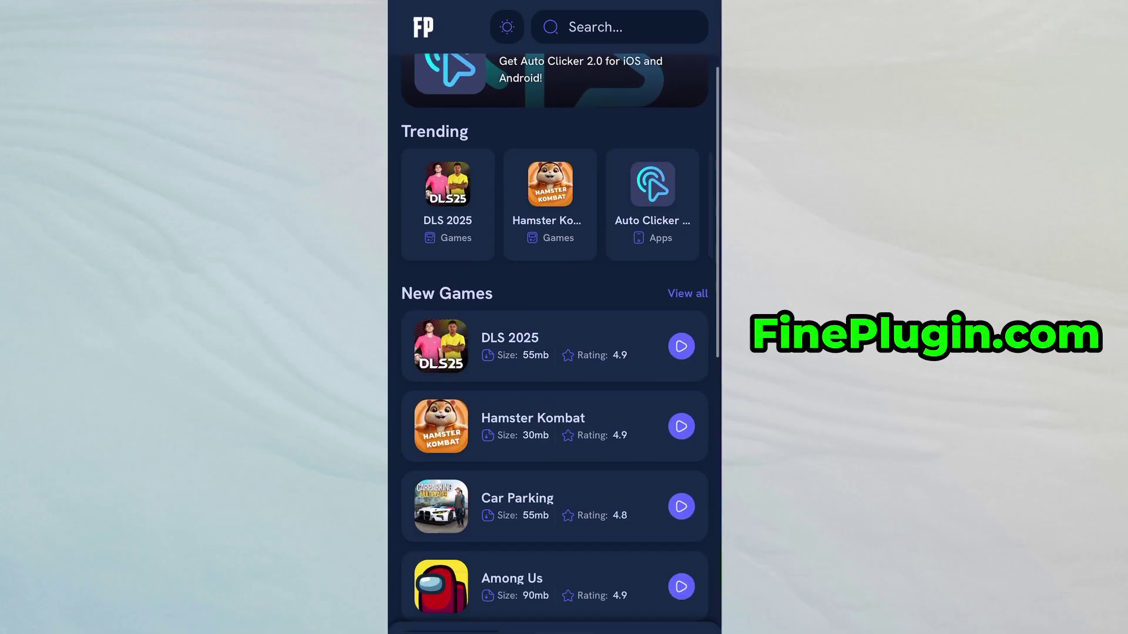
scroll(555, 352, "down", 5)
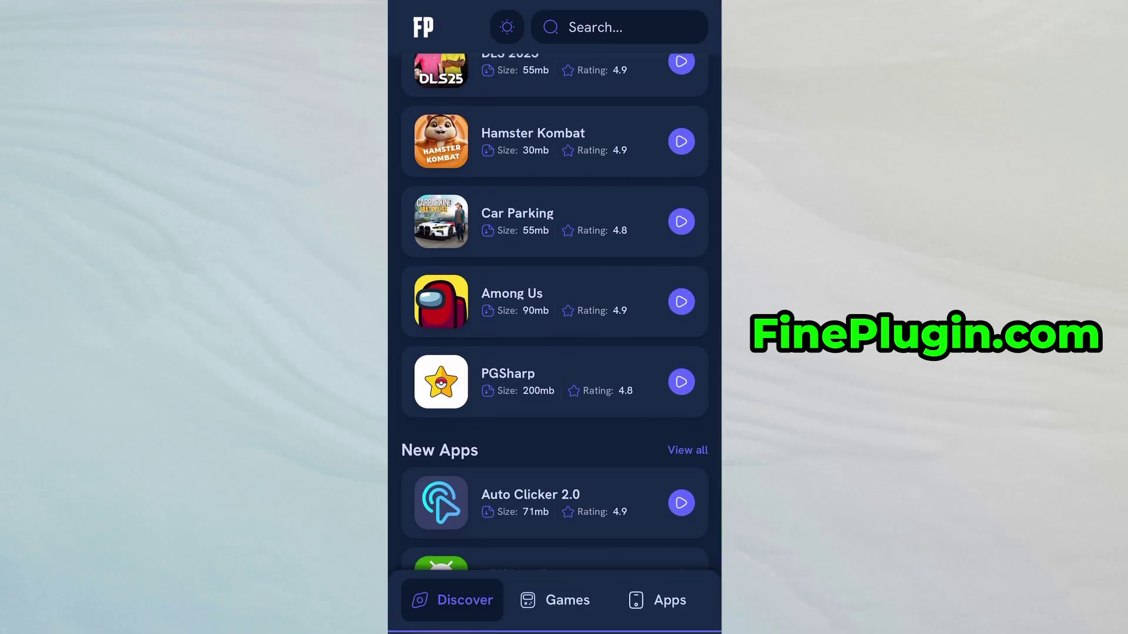
left_click(555, 382)
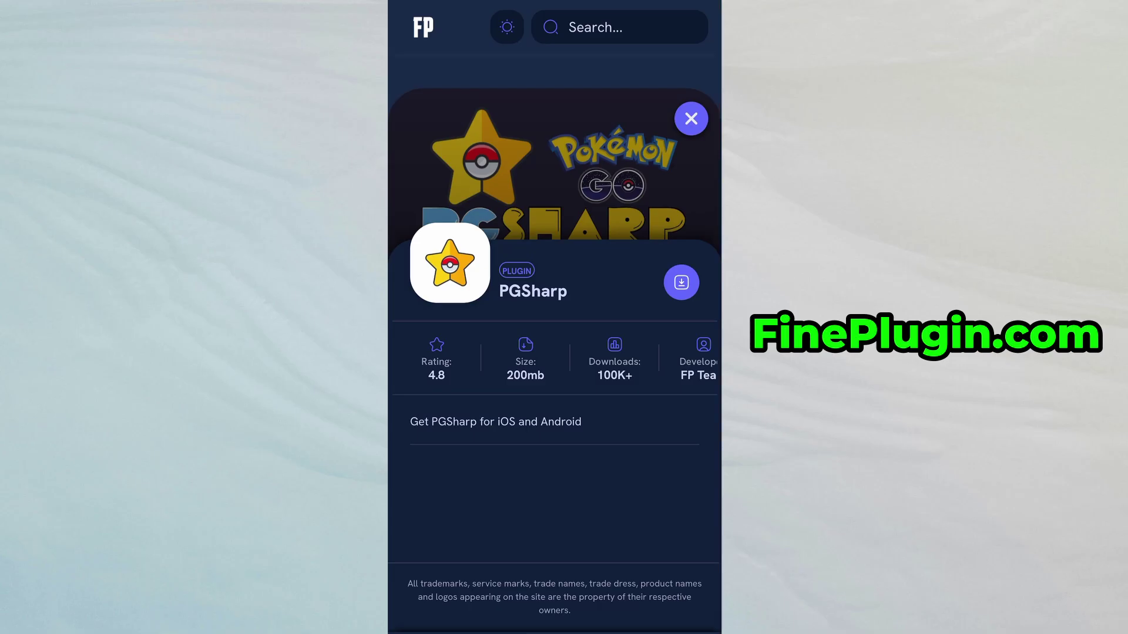
Start the 200 MB PGSharp download from its FinePlugin page
left_click(682, 282)
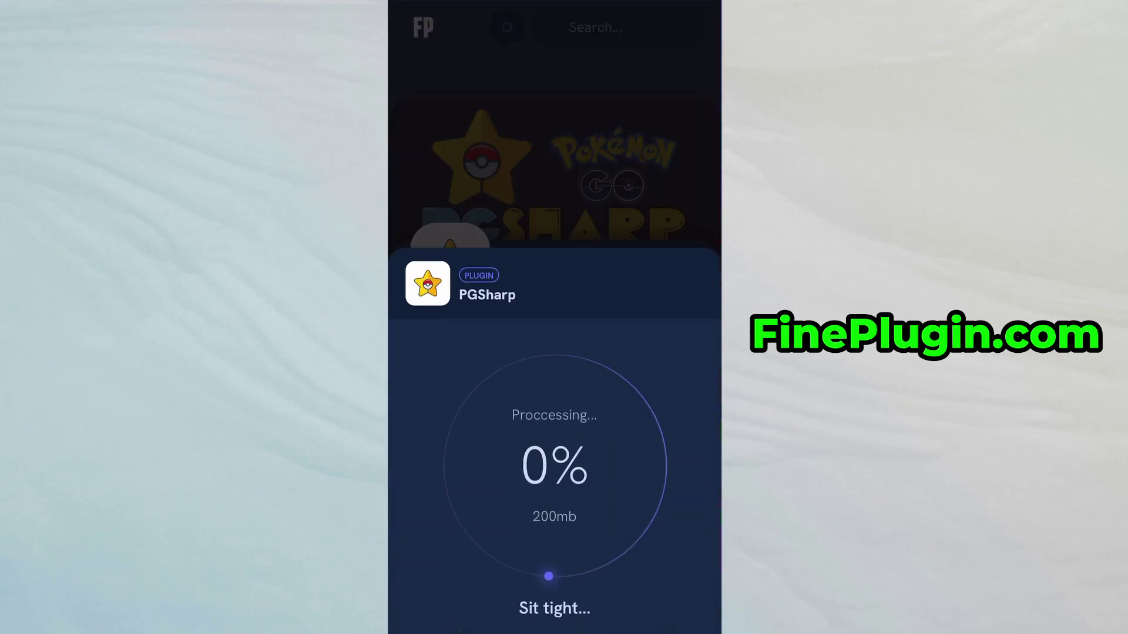